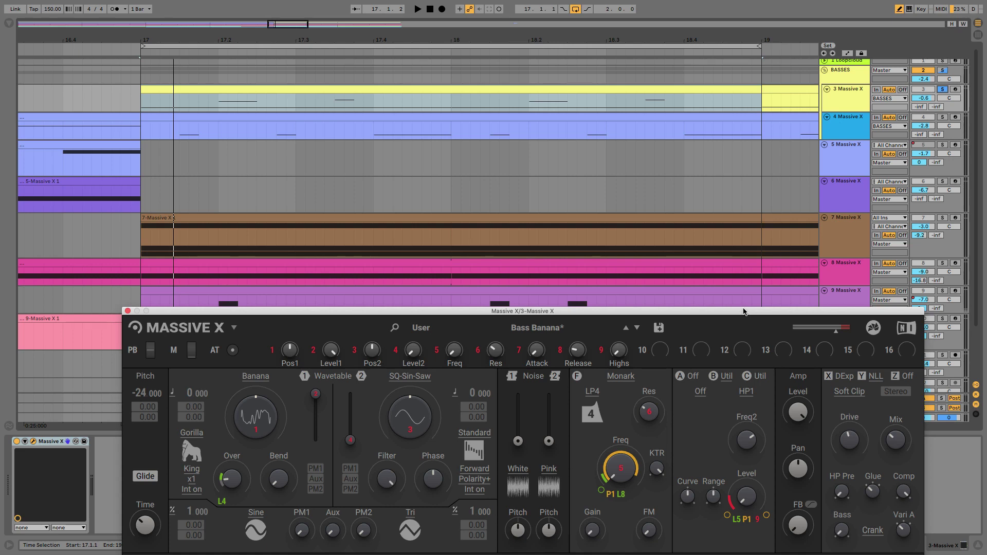
- Play the finished Bass Banana example's performer curve, then move the synth window aside to reach the tracks
{"action": "left_click_drag", "start_coordinate": [744, 311], "coordinate": [734, 75]}
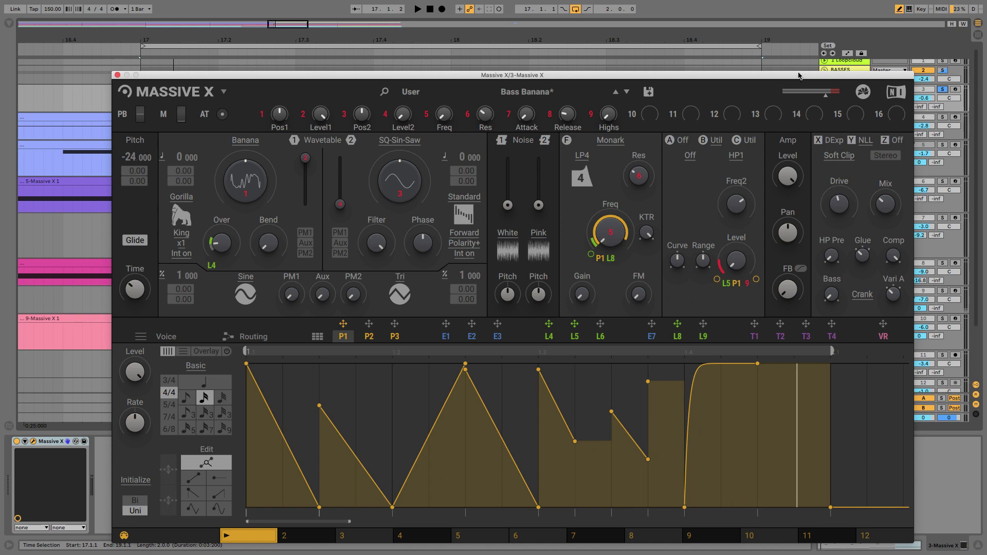
{"action": "key", "text": "space"}
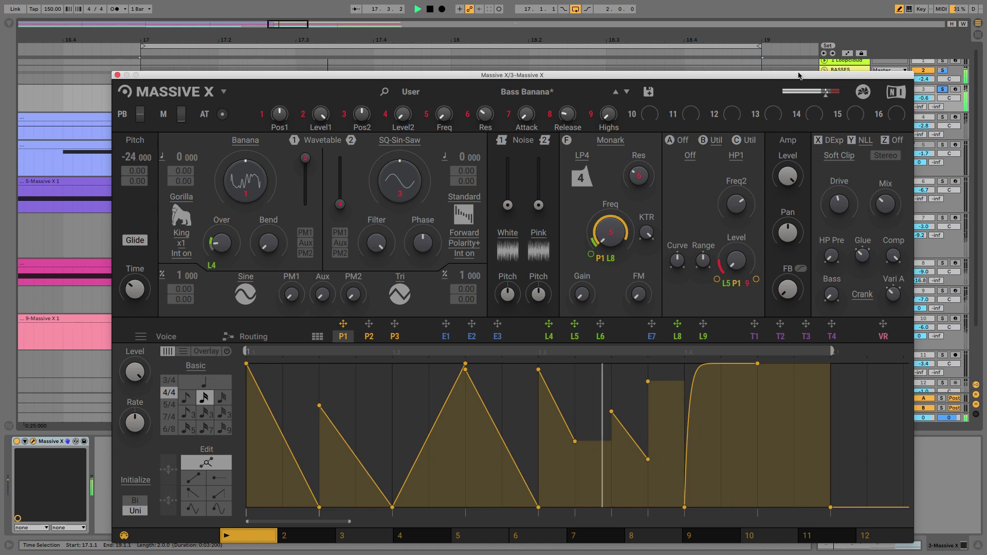
{"action": "left_click_drag", "start_coordinate": [798, 76], "coordinate": [841, 72]}
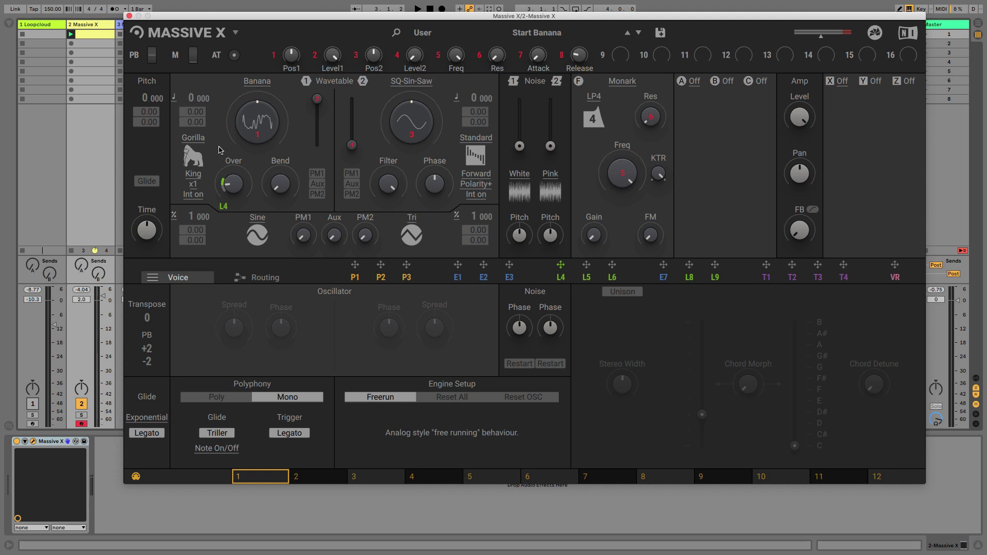
- Play the session and switch the lower panel to the L4–L6 LFO modulators
{"action": "key", "text": "space"}
{"action": "left_click", "coordinate": [568, 283]}
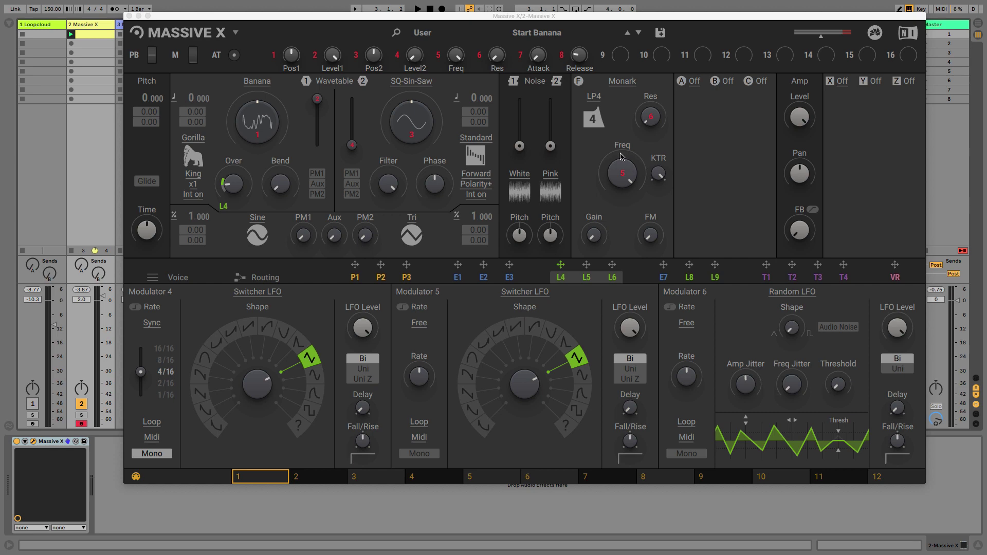
{"action": "key", "text": "space"}
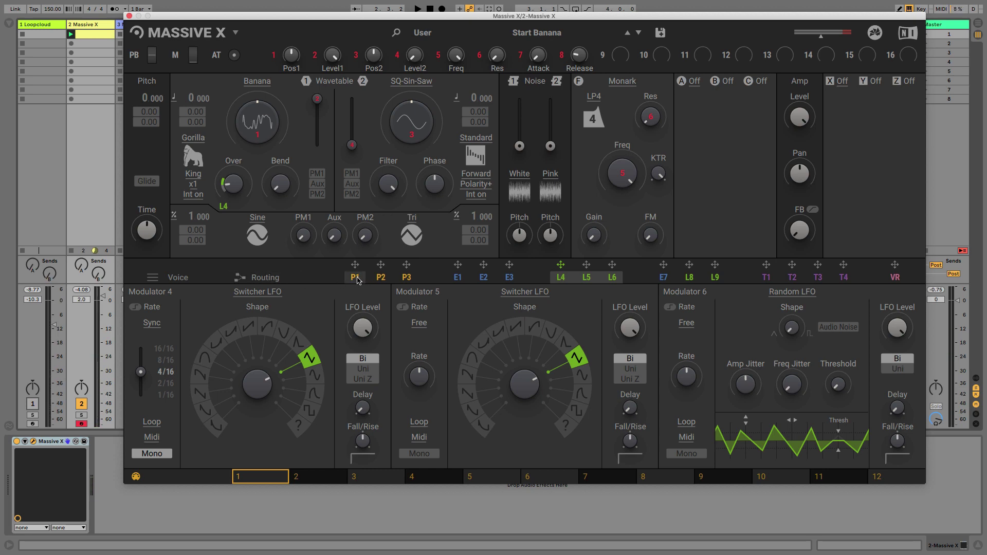
- Open Performer 1's editor and route it to the Monark filter's Freq knob
{"action": "left_click", "coordinate": [356, 278]}
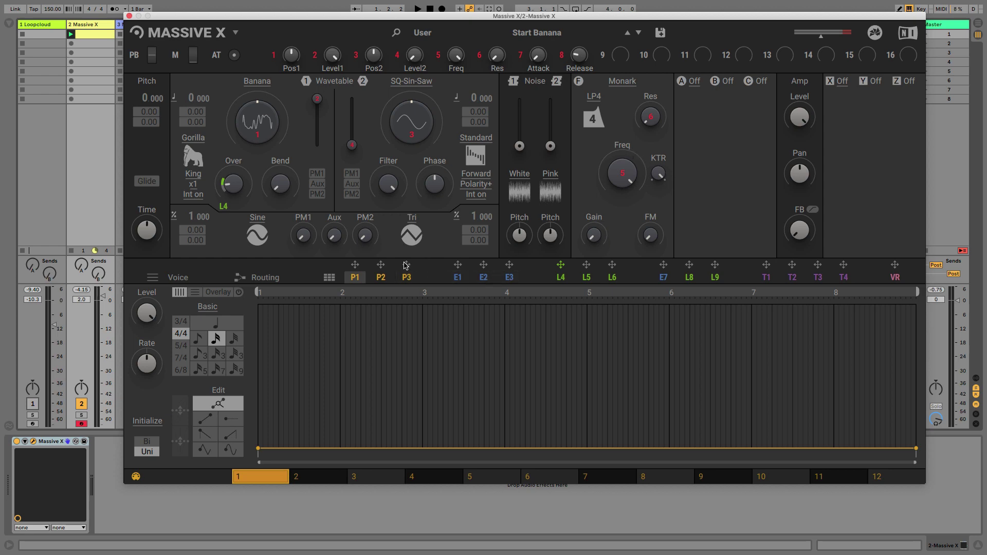
{"action": "left_click_drag", "start_coordinate": [354, 265], "coordinate": [539, 228]}
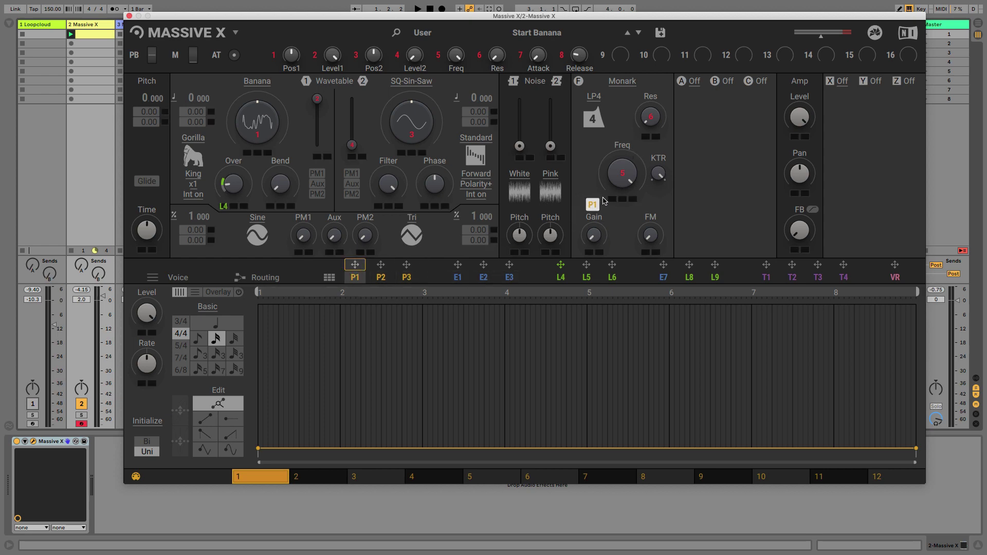
{"action": "left_click_drag", "start_coordinate": [608, 202], "coordinate": [612, 198]}
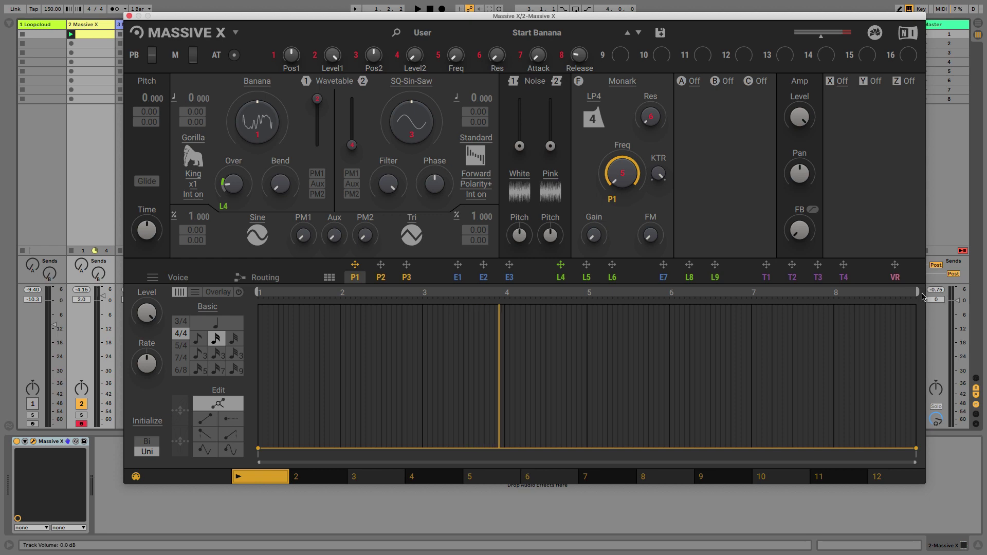
- Pull Performer 1's loop end back to bar 2 and zoom the editor to fit that bar
{"action": "left_click_drag", "start_coordinate": [917, 293], "coordinate": [340, 297]}
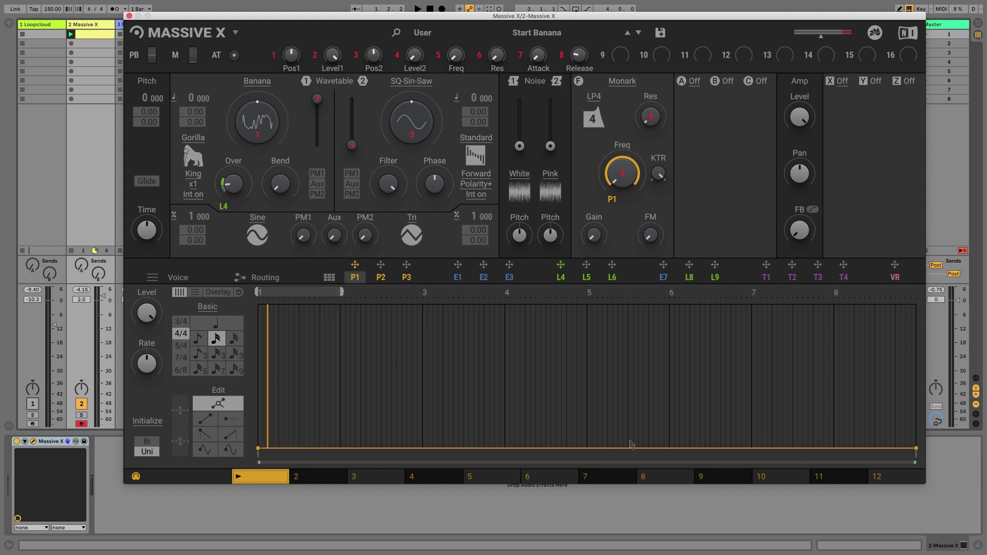
{"action": "scroll", "coordinate": [807, 464], "scroll_direction": "up", "scroll_amount": 1}
{"action": "left_click_drag", "start_coordinate": [807, 463], "coordinate": [366, 466]}
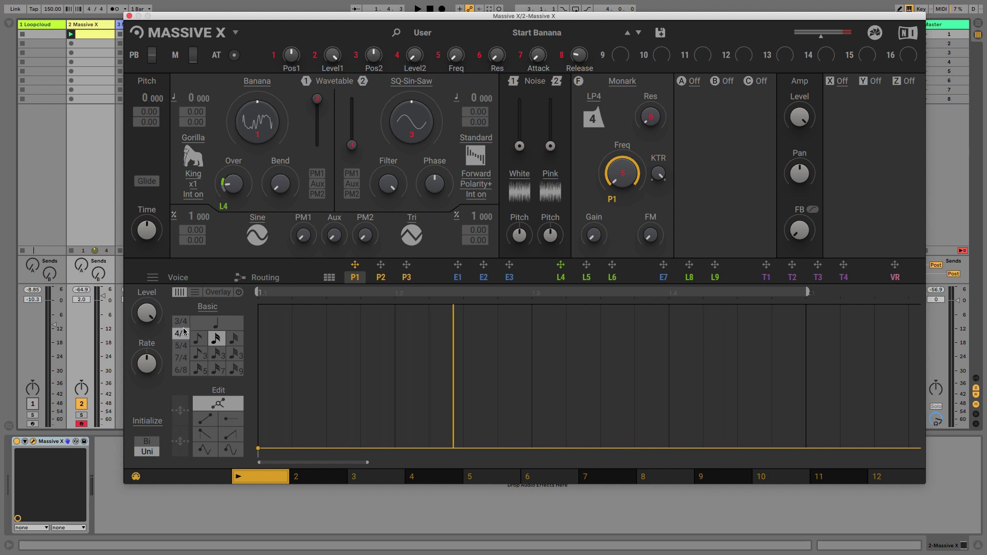
- Change the step note value and paint falling ramps across all eight steps with the ramp-down tool
{"action": "left_click", "coordinate": [199, 339]}
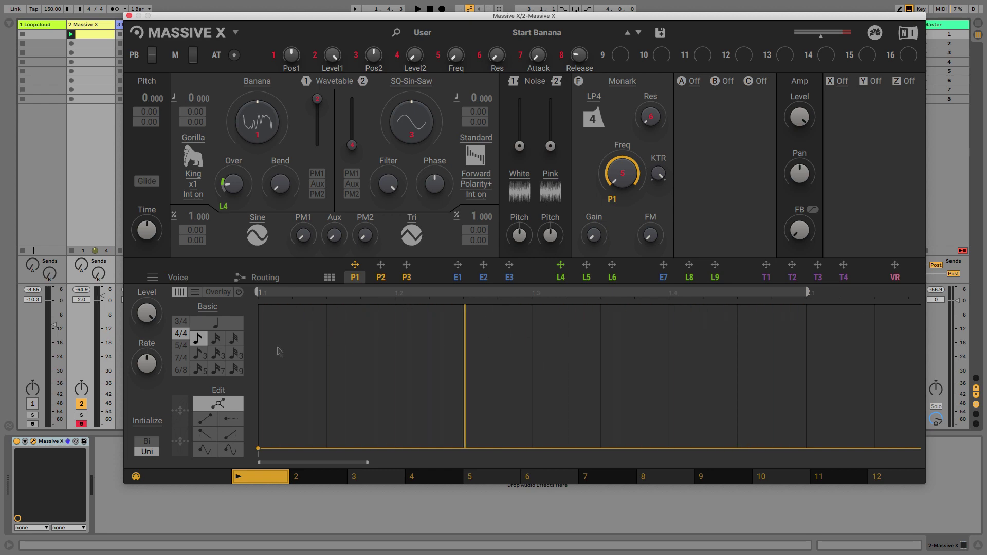
{"action": "left_click", "coordinate": [208, 439]}
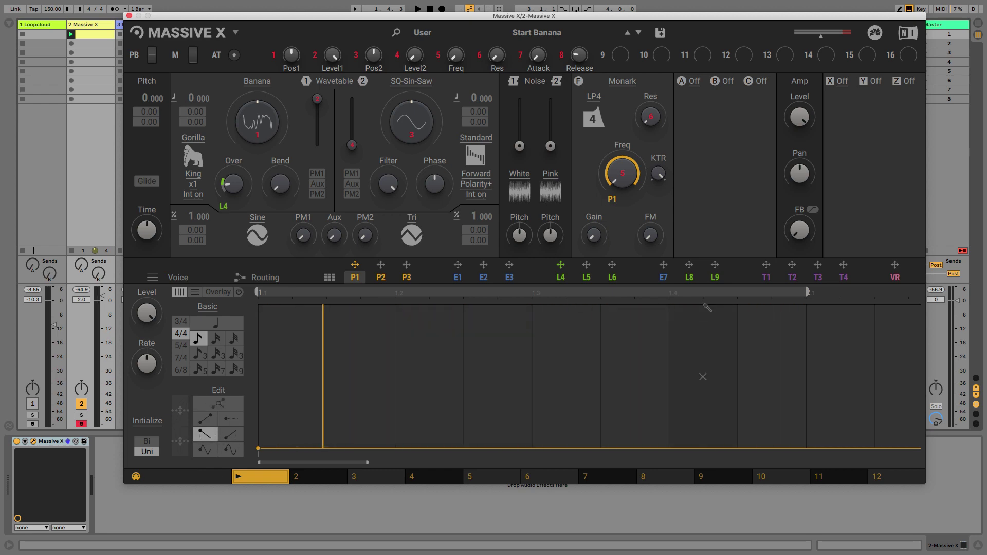
{"action": "mouse_move", "coordinate": [278, 357]}
{"action": "left_mouse_down"}
{"action": "mouse_move", "coordinate": [360, 339]}
{"action": "mouse_move", "coordinate": [357, 320]}
{"action": "mouse_move", "coordinate": [432, 353]}
{"action": "mouse_move", "coordinate": [514, 341]}
{"action": "mouse_move", "coordinate": [551, 316]}
{"action": "mouse_move", "coordinate": [633, 351]}
{"action": "mouse_move", "coordinate": [712, 342]}
{"action": "left_mouse_up"}
{"action": "left_click_drag", "start_coordinate": [771, 325], "coordinate": [770, 324]}
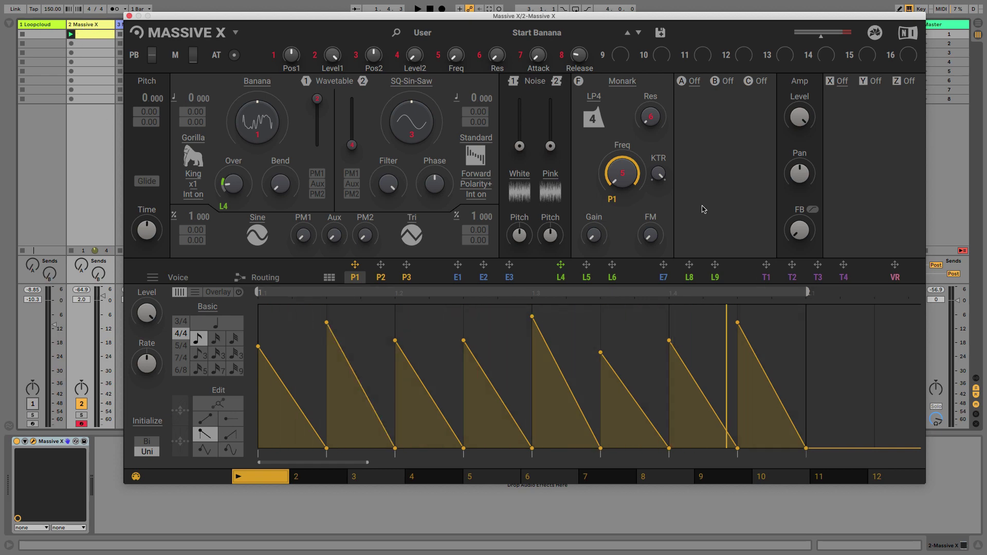
- Play the pattern and adjust the first five ramps' peak heights by dragging their points
{"action": "left_click", "coordinate": [89, 181]}
{"action": "key", "text": "space"}
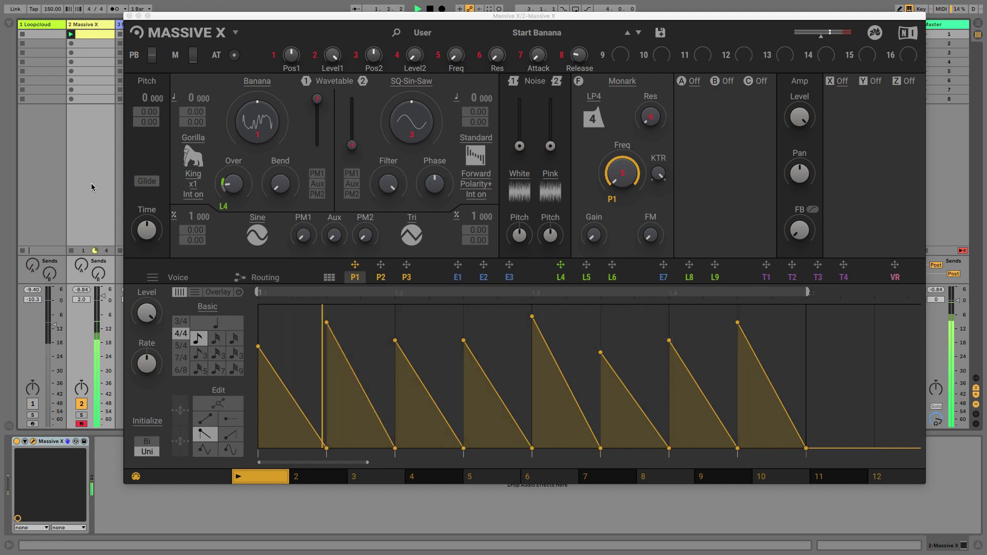
{"action": "left_click_drag", "start_coordinate": [258, 346], "coordinate": [258, 316]}
{"action": "left_click_drag", "start_coordinate": [326, 323], "coordinate": [326, 388]}
{"action": "left_click_drag", "start_coordinate": [395, 340], "coordinate": [394, 304]}
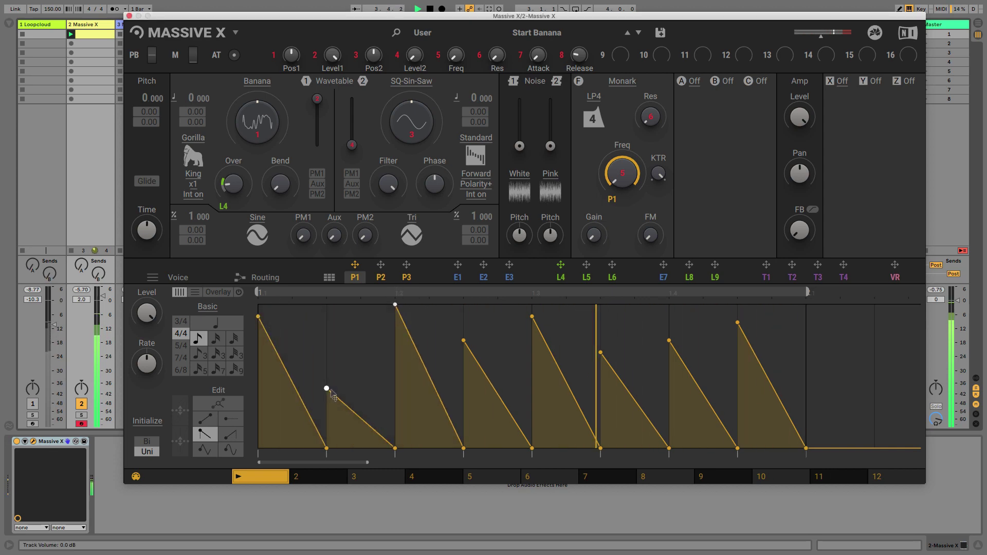
{"action": "left_click_drag", "start_coordinate": [326, 388], "coordinate": [327, 365]}
{"action": "left_click_drag", "start_coordinate": [464, 340], "coordinate": [463, 334]}
{"action": "left_click_drag", "start_coordinate": [532, 317], "coordinate": [532, 311]}
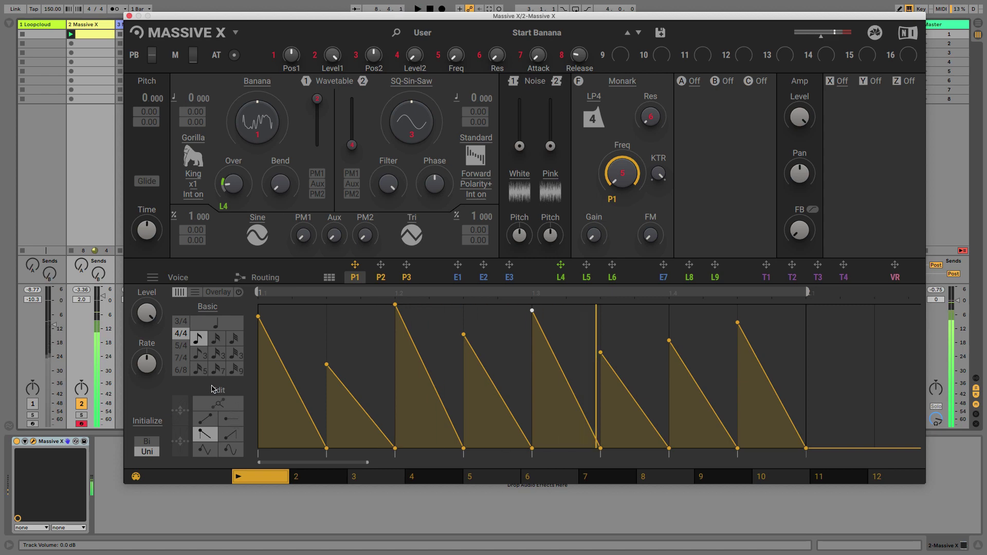
- Redraw steps 2, 8 and 4 as rising ramps with the ramp-up tool
{"action": "left_click", "coordinate": [236, 438]}
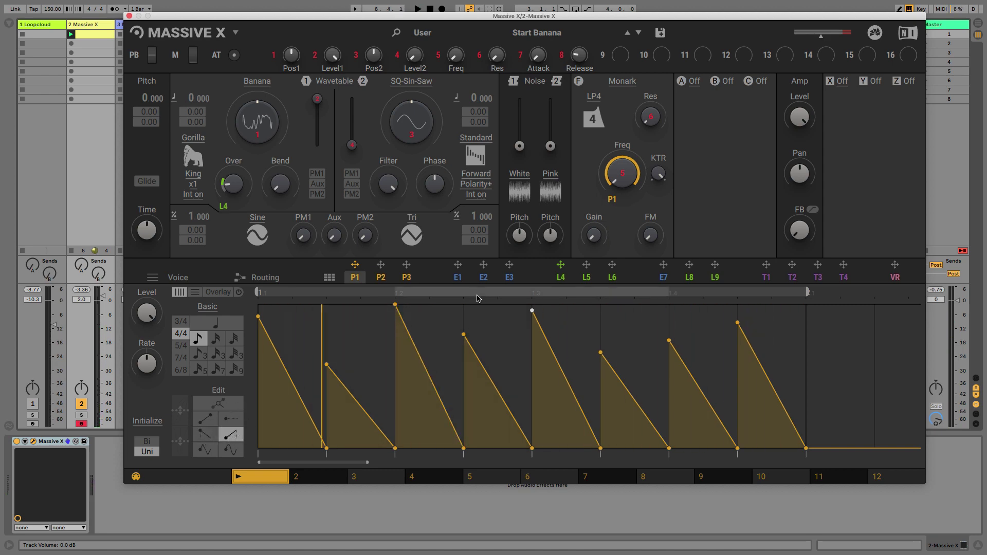
{"action": "left_click_drag", "start_coordinate": [359, 370], "coordinate": [410, 296]}
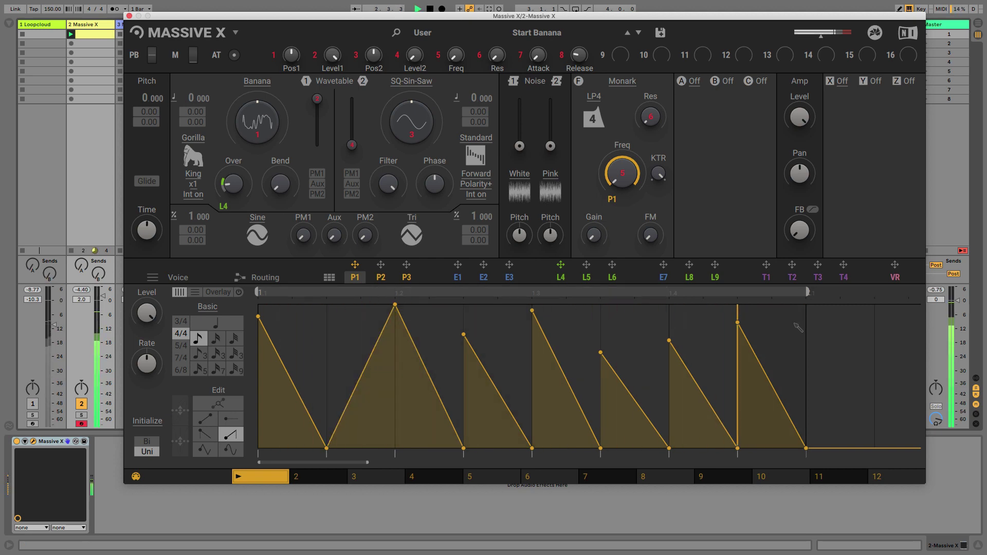
{"action": "left_click_drag", "start_coordinate": [722, 339], "coordinate": [738, 310]}
{"action": "left_click_drag", "start_coordinate": [455, 350], "coordinate": [473, 336]}
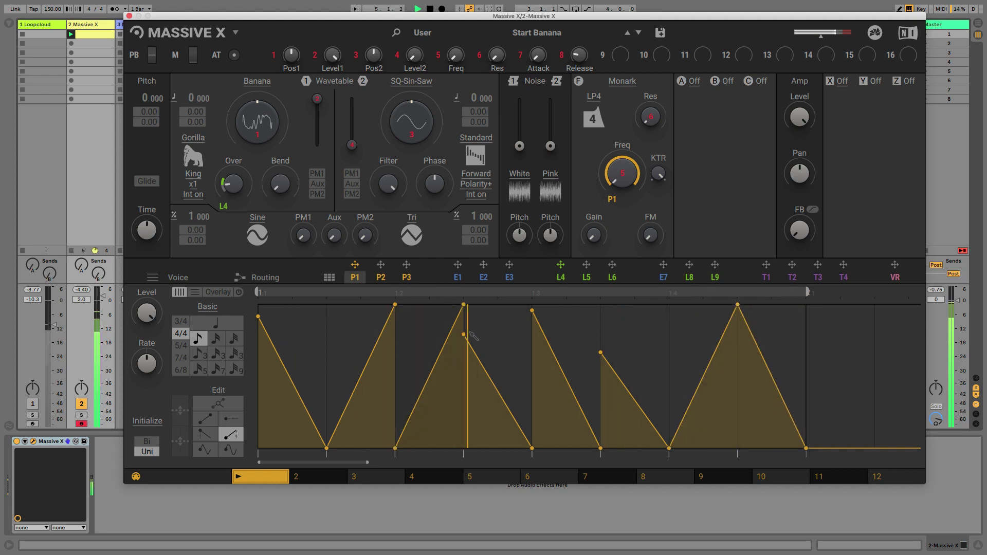
- Make step 2 a falling ramp again and curve step 9's rise and step 10's fall to stay high
{"action": "left_click", "coordinate": [205, 434]}
{"action": "left_click_drag", "start_coordinate": [361, 380], "coordinate": [358, 373]}
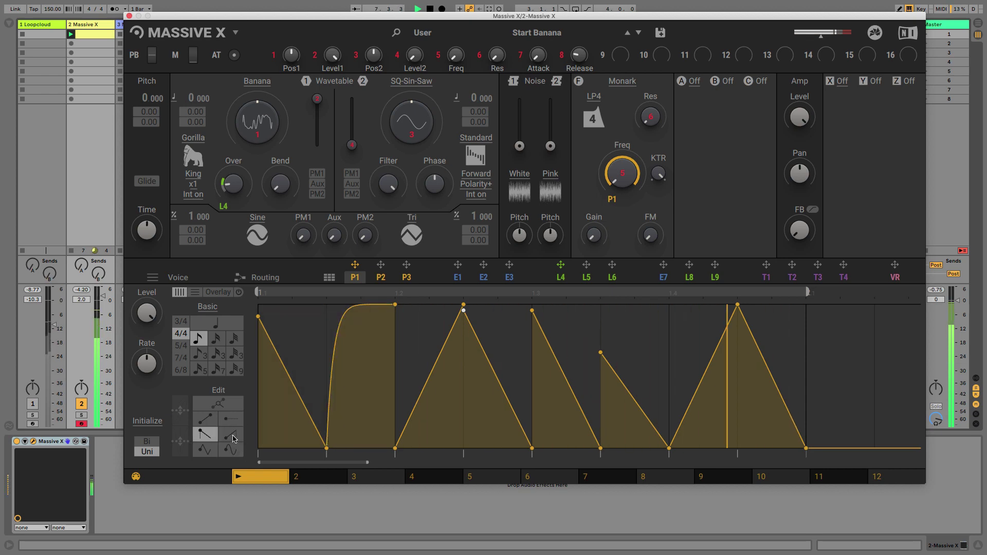
{"action": "left_click", "coordinate": [337, 309]}
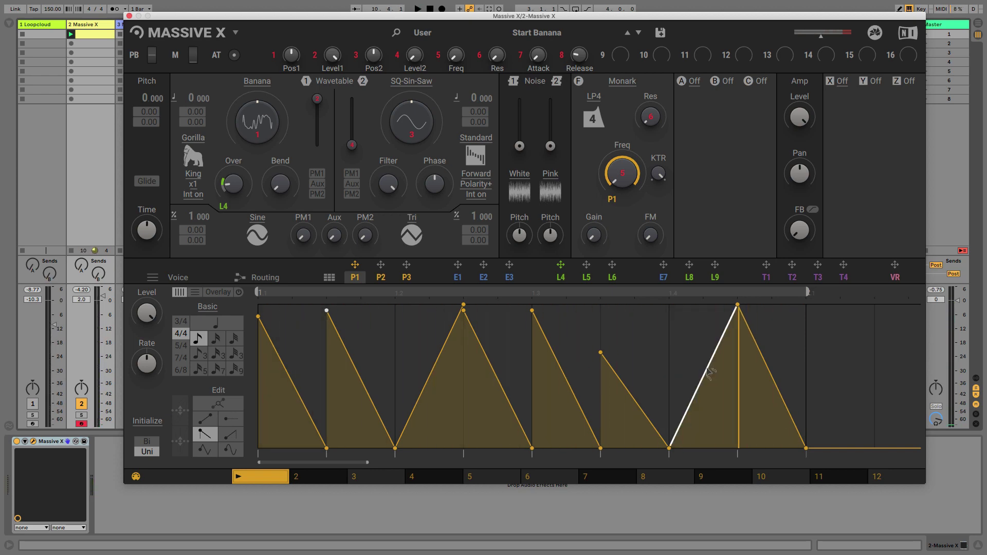
{"action": "left_click_drag", "start_coordinate": [709, 371], "coordinate": [709, 288]}
{"action": "left_click_drag", "start_coordinate": [772, 361], "coordinate": [772, 309]}
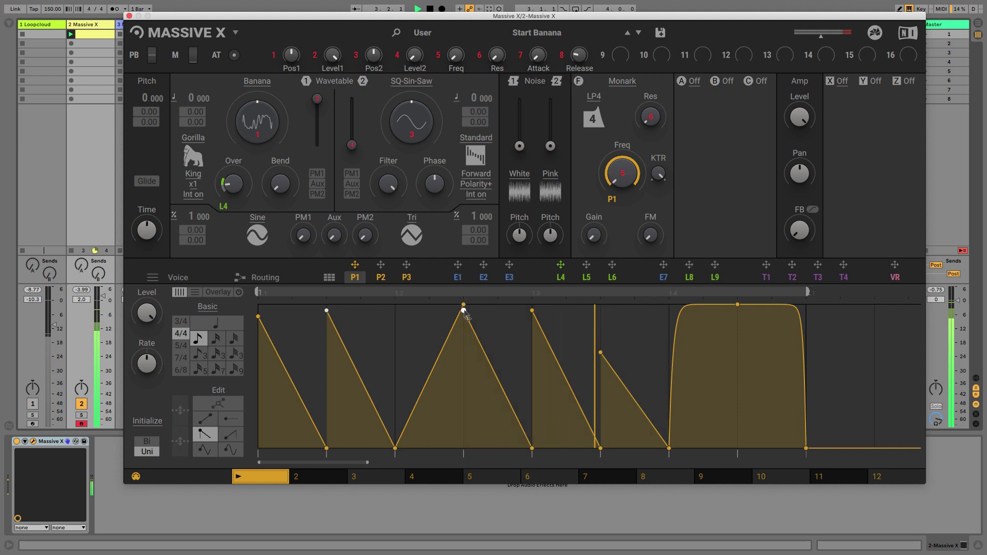
- Raise the first point to full height, drop step 2's peak to mid, reshape the last step, stop playback
{"action": "left_click_drag", "start_coordinate": [258, 316], "coordinate": [258, 304]}
{"action": "left_click_drag", "start_coordinate": [325, 309], "coordinate": [326, 377]}
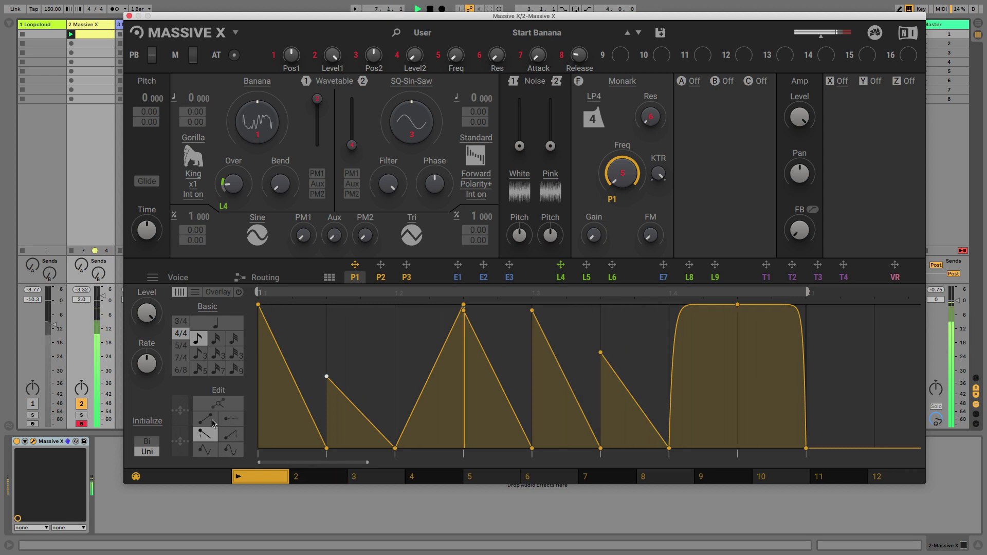
{"action": "left_click", "coordinate": [230, 419]}
{"action": "mouse_move", "coordinate": [771, 308]}
{"action": "left_mouse_down"}
{"action": "mouse_move", "coordinate": [791, 340]}
{"action": "mouse_move", "coordinate": [778, 306]}
{"action": "left_mouse_up"}
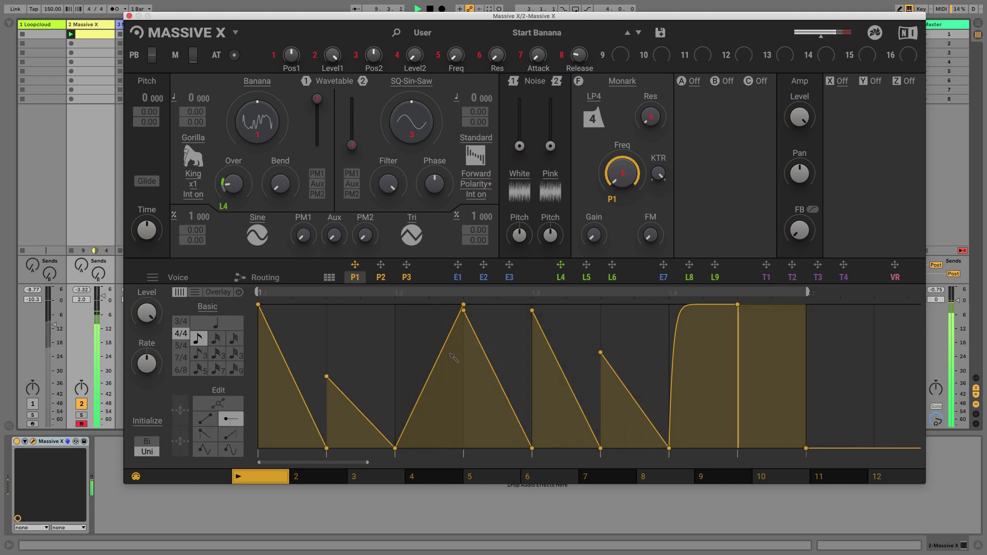
{"action": "key", "text": "space"}
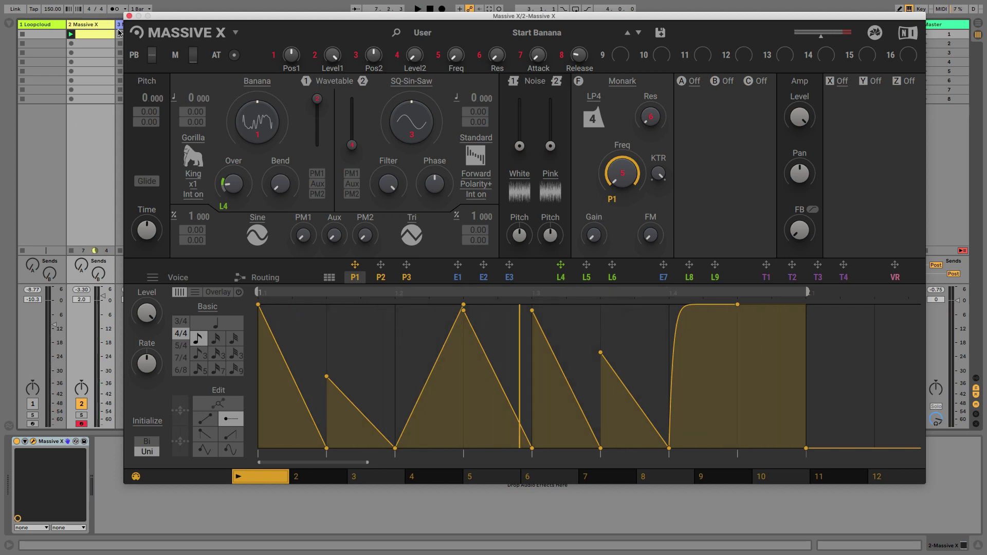
- Turn on the metronome, play, and browse pattern slots 2 and 5 before returning to slot 1
{"action": "left_click", "coordinate": [112, 8]}
{"action": "key", "text": "space"}
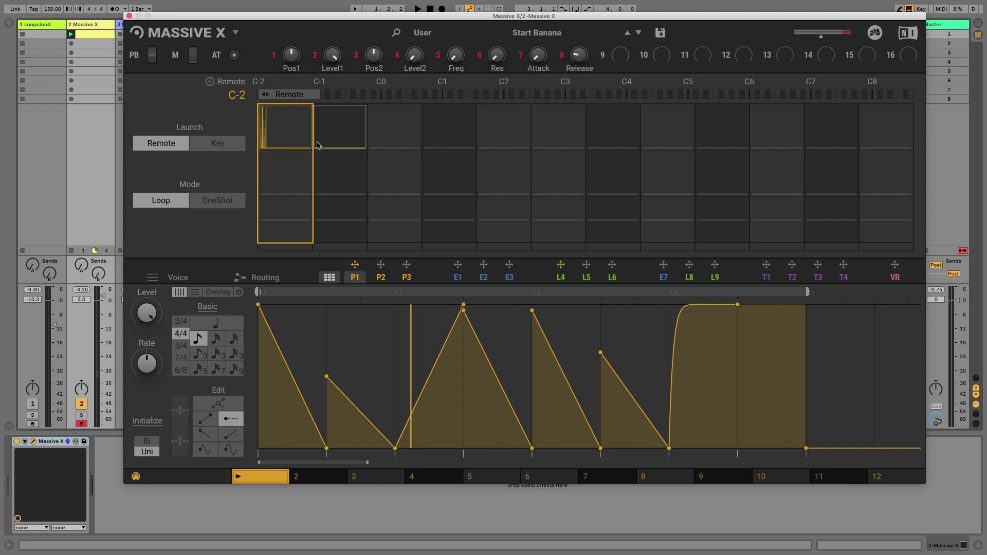
{"action": "left_click", "coordinate": [327, 477]}
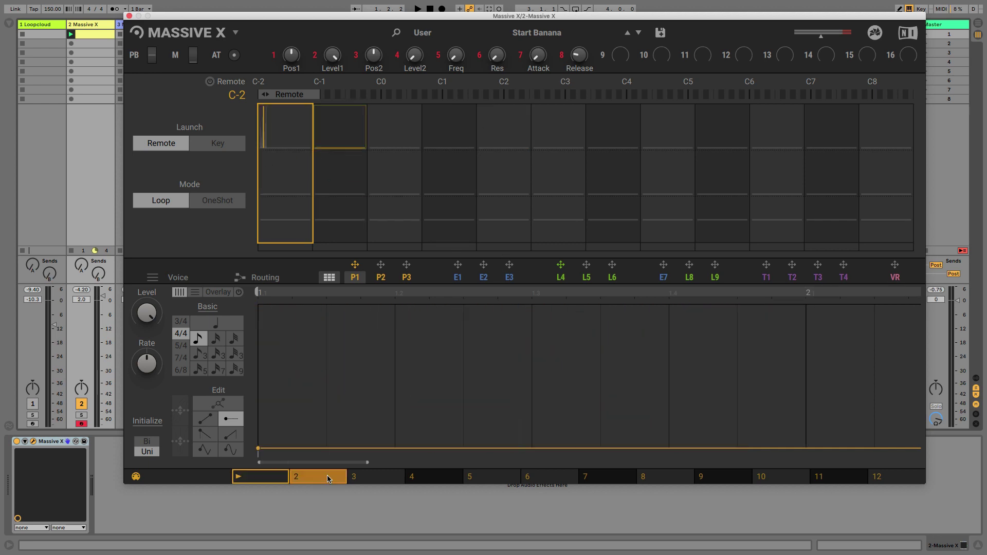
{"action": "left_click", "coordinate": [416, 477]}
{"action": "left_click", "coordinate": [400, 478]}
{"action": "left_click", "coordinate": [319, 478]}
{"action": "left_click", "coordinate": [252, 478]}
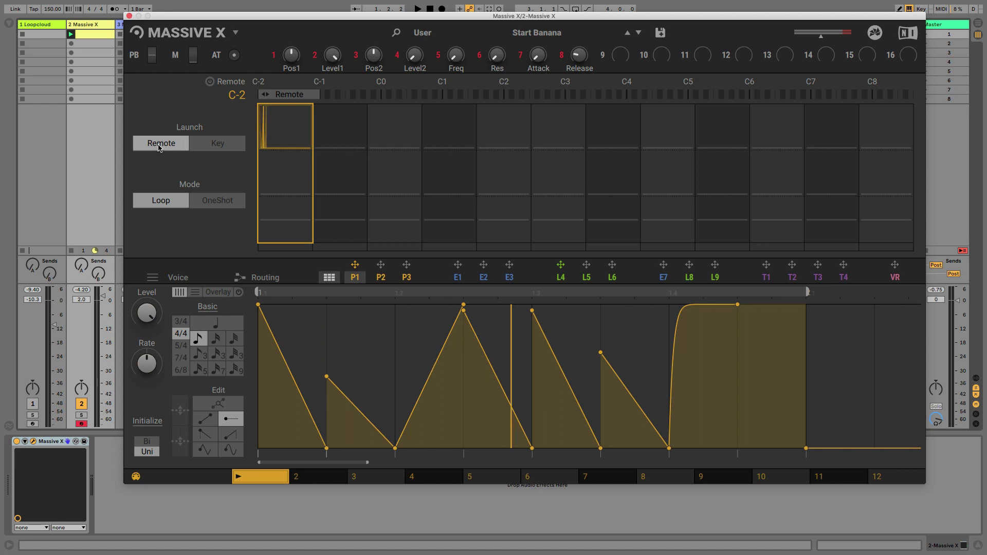
- Set the Performer Launch mode to Key, unmute track 1 and restart playback
{"action": "left_click", "coordinate": [216, 144]}
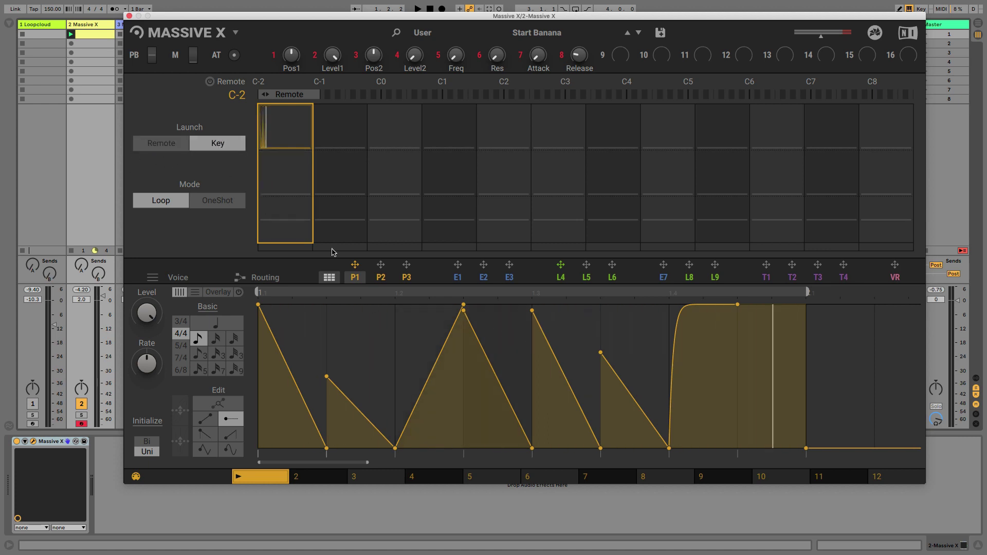
{"action": "left_click", "coordinate": [78, 138]}
{"action": "key", "text": "space"}
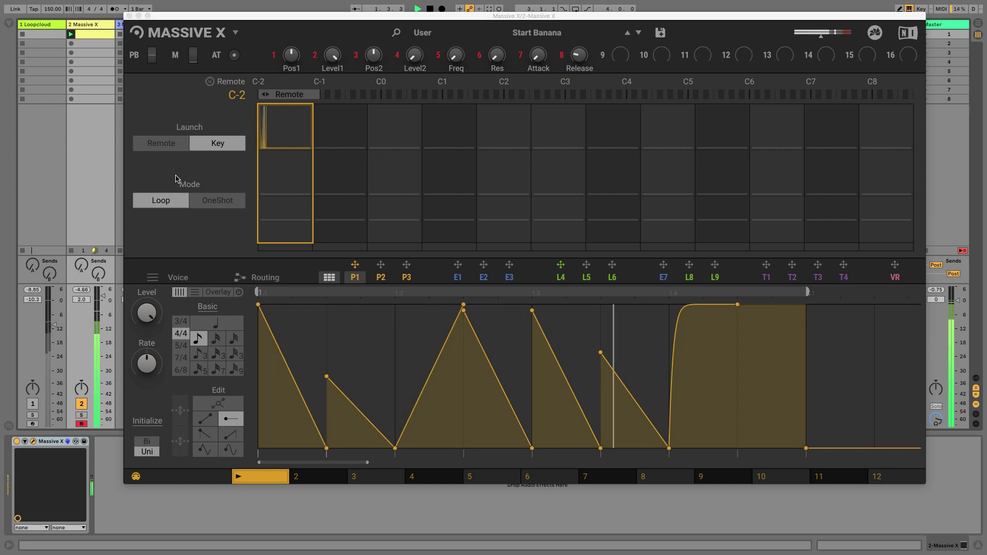
{"action": "left_click", "coordinate": [116, 9]}
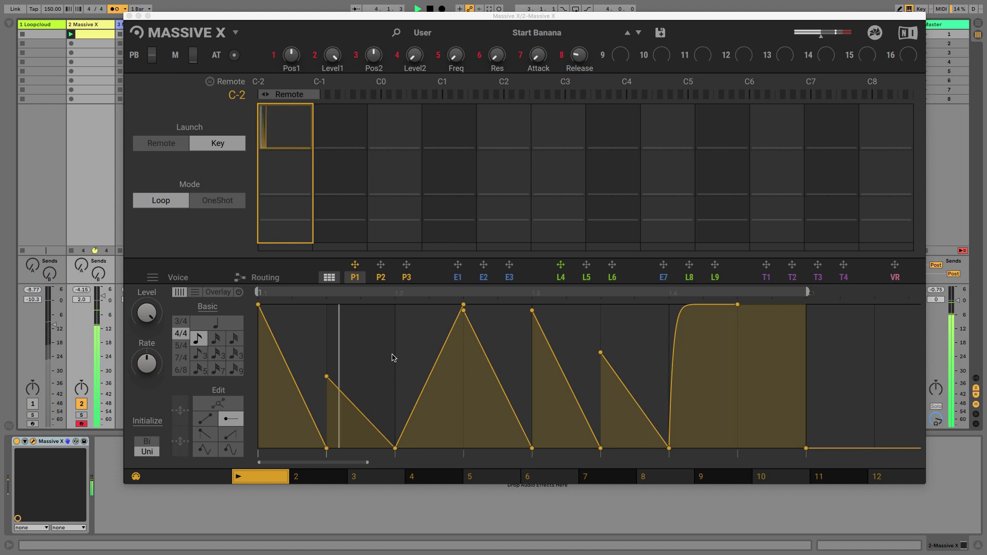
{"action": "key", "text": "space"}
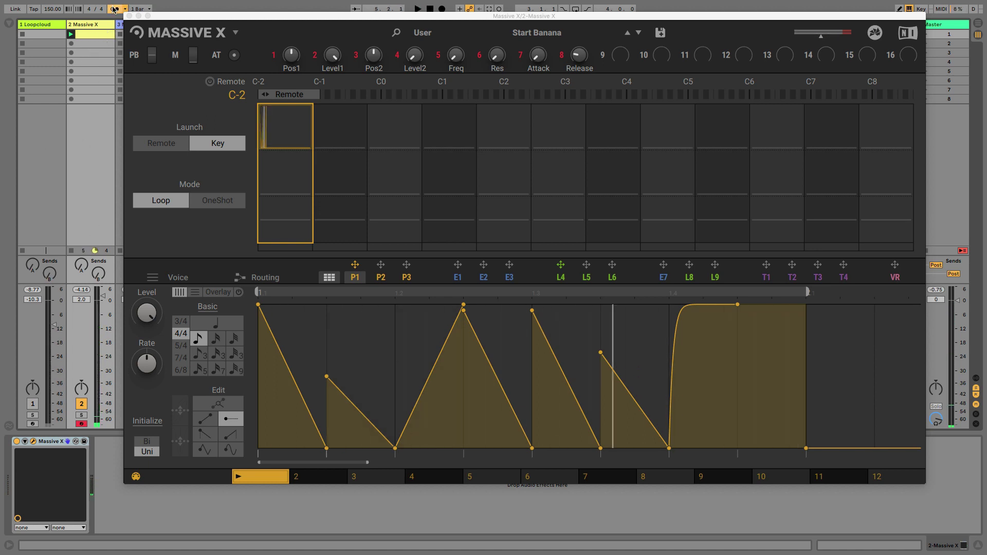
{"action": "left_click", "coordinate": [32, 404]}
{"action": "key", "text": "space"}
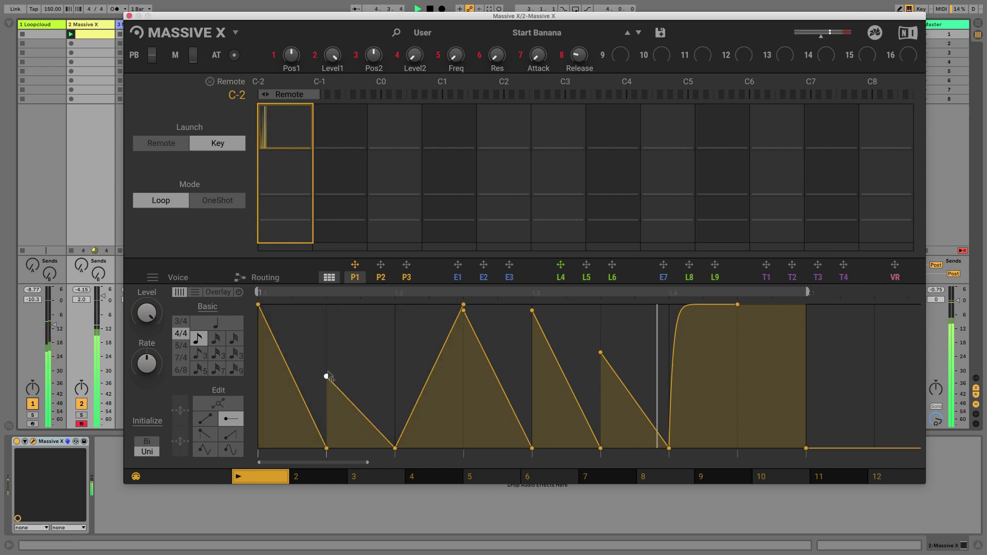
- Raise the second ramp's start and pencil two flat steps on the 1/16 grid after the fifth ramp
{"action": "left_click_drag", "start_coordinate": [326, 376], "coordinate": [326, 346]}
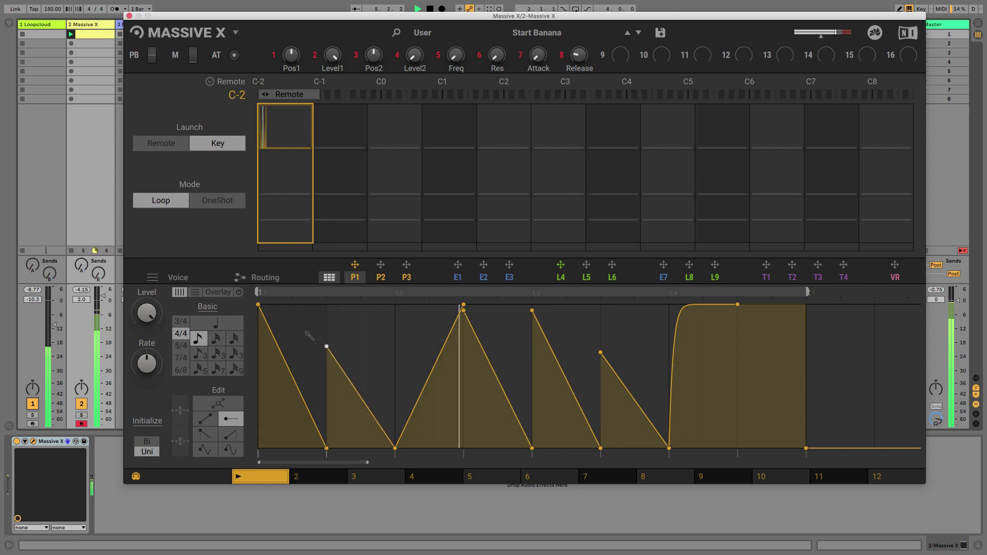
{"action": "left_click", "coordinate": [216, 339]}
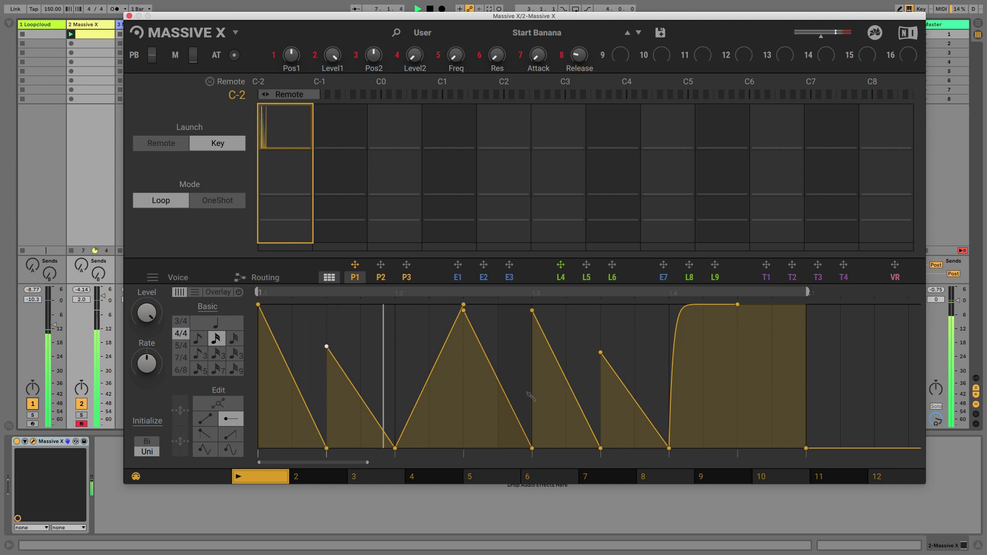
{"action": "left_click", "coordinate": [583, 383]}
{"action": "left_click", "coordinate": [651, 322]}
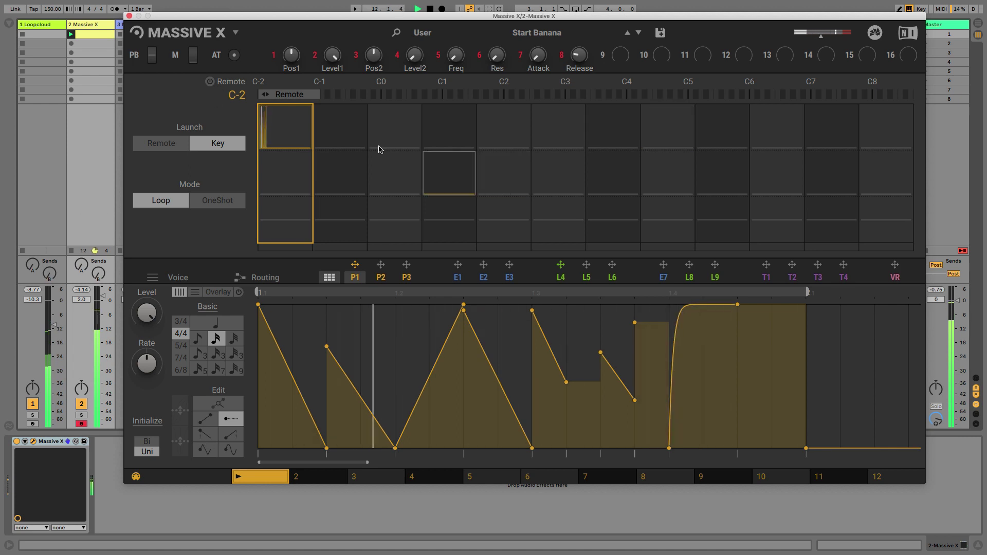
- Load Dimension Expander into the X insert slot and play to hear the patch
{"action": "left_click", "coordinate": [328, 278]}
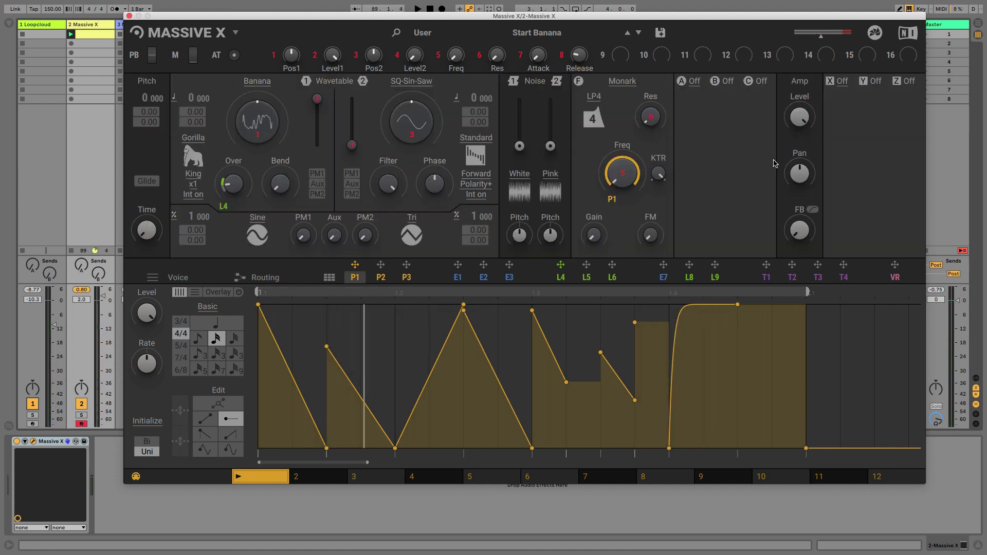
{"action": "left_click", "coordinate": [841, 81]}
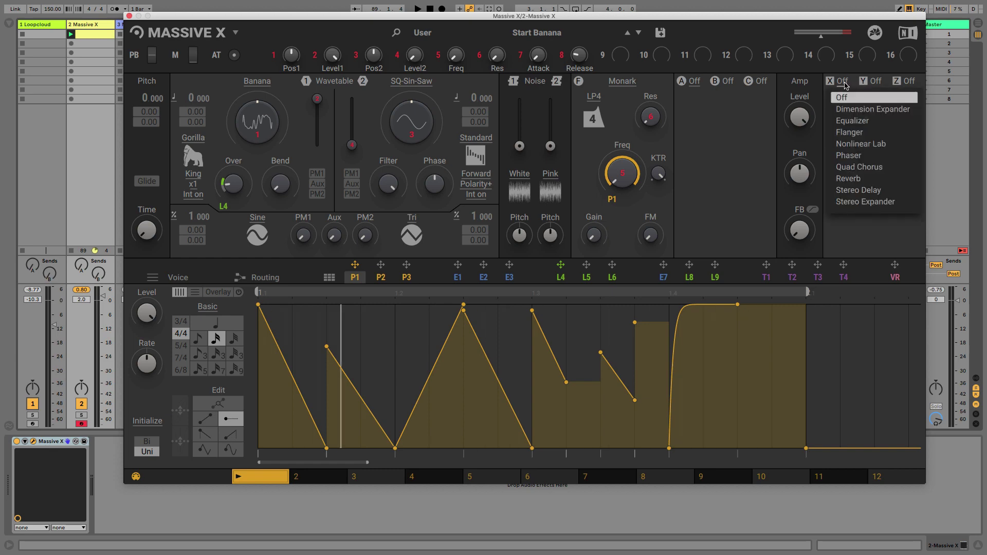
{"action": "left_click", "coordinate": [848, 110]}
{"action": "key", "text": "space"}
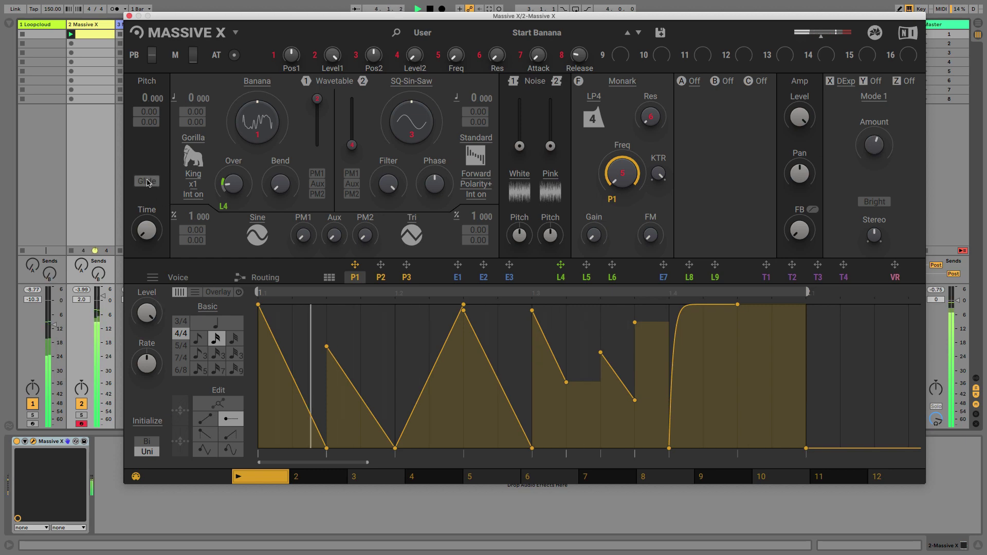
{"action": "left_click_drag", "start_coordinate": [153, 229], "coordinate": [153, 219]}
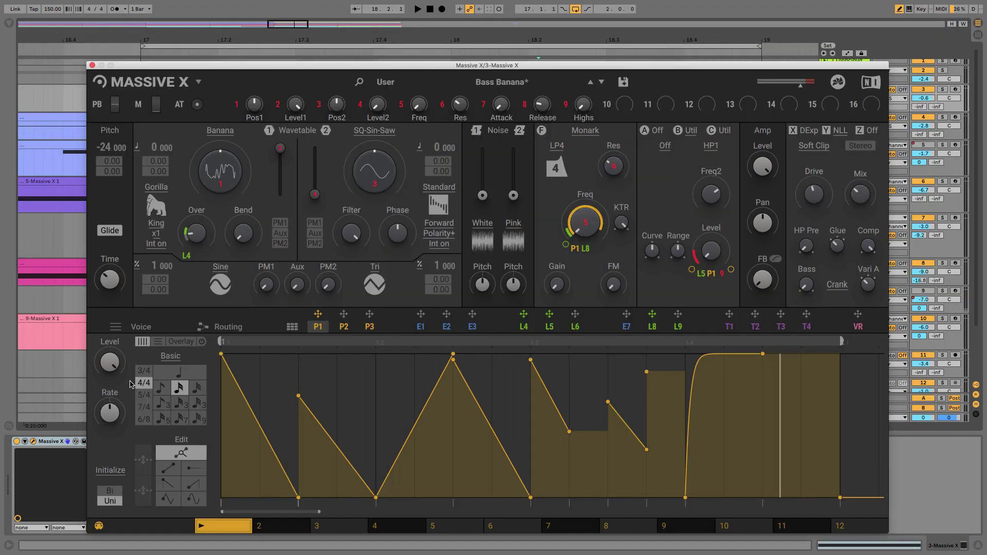
- Show the Bass Banana Voice tab (mono, Triller glide, legato, free-running oscillators), briefly browsing the preset list
{"action": "left_click", "coordinate": [140, 326]}
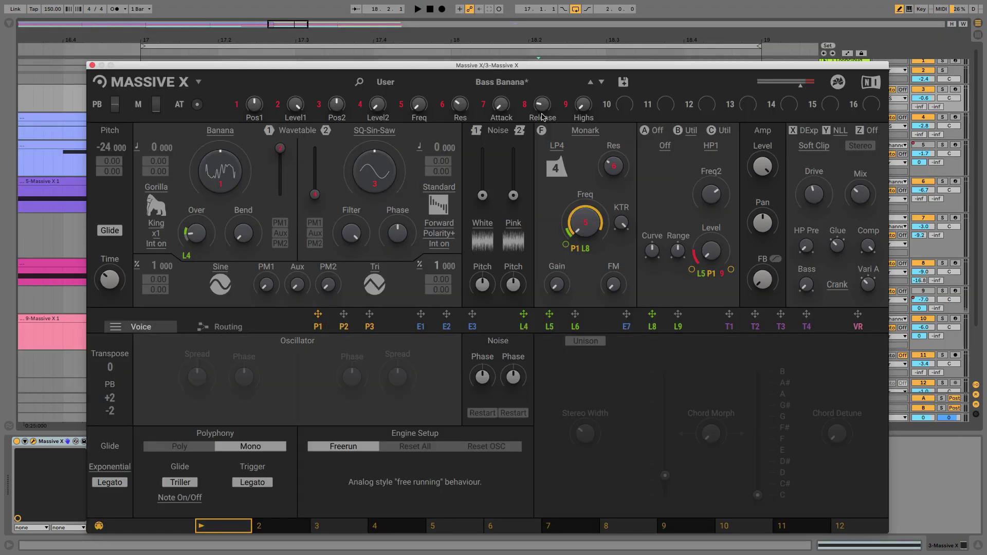
{"action": "left_click", "coordinate": [504, 83]}
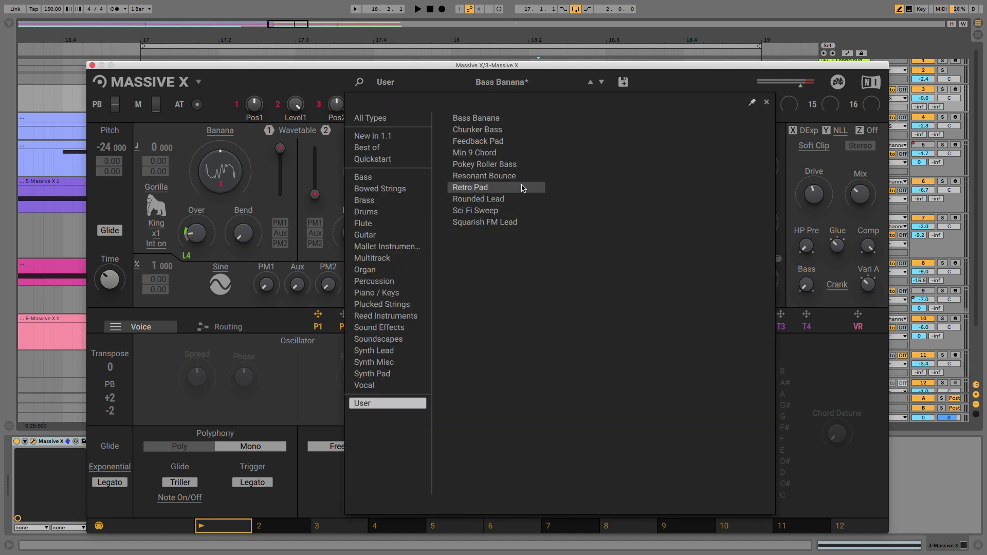
{"action": "left_click", "coordinate": [316, 78]}
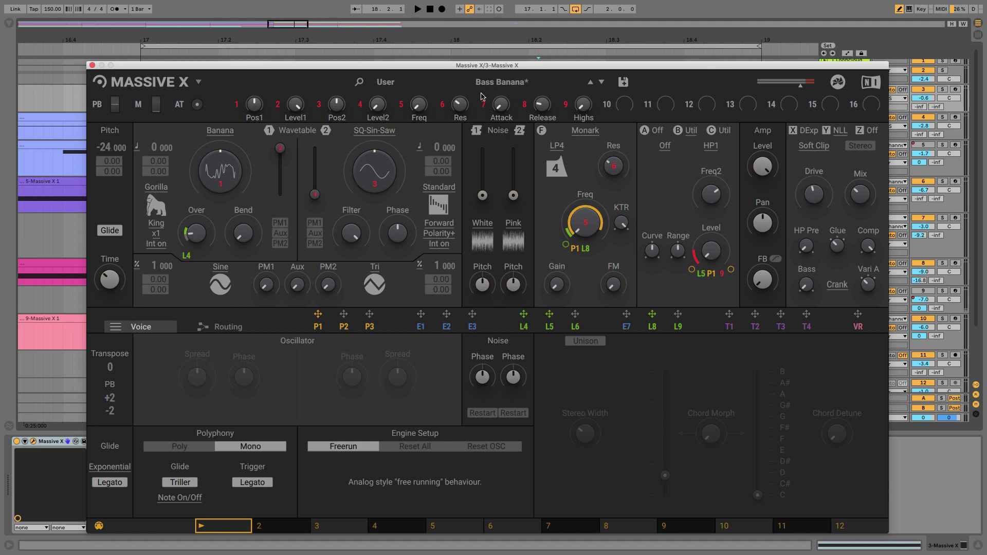
- Switch to Chrome and scroll the Producertech All Access Membership page to its free 14-day trial details
{"action": "key", "text": "super+Tab"}
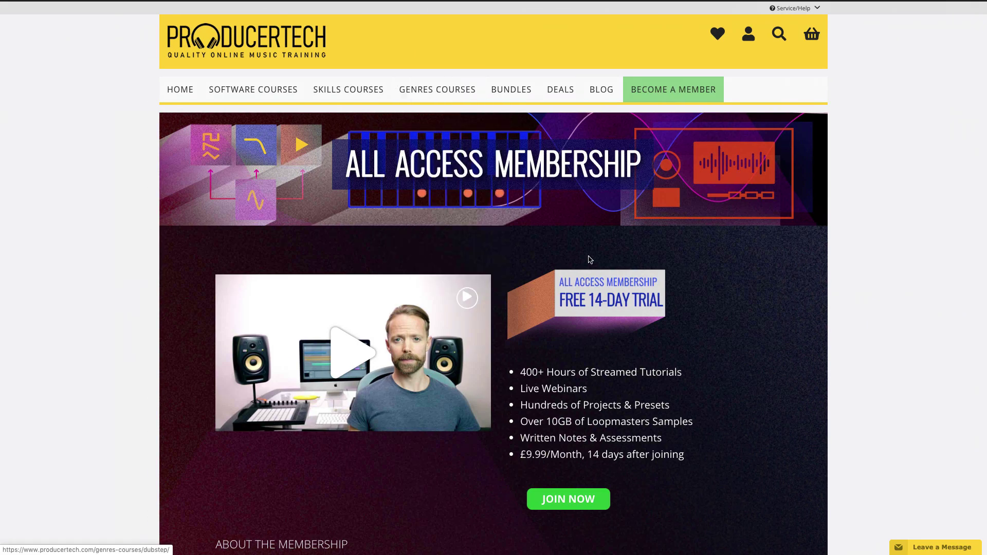
{"action": "mouse_move", "coordinate": [334, 98]}
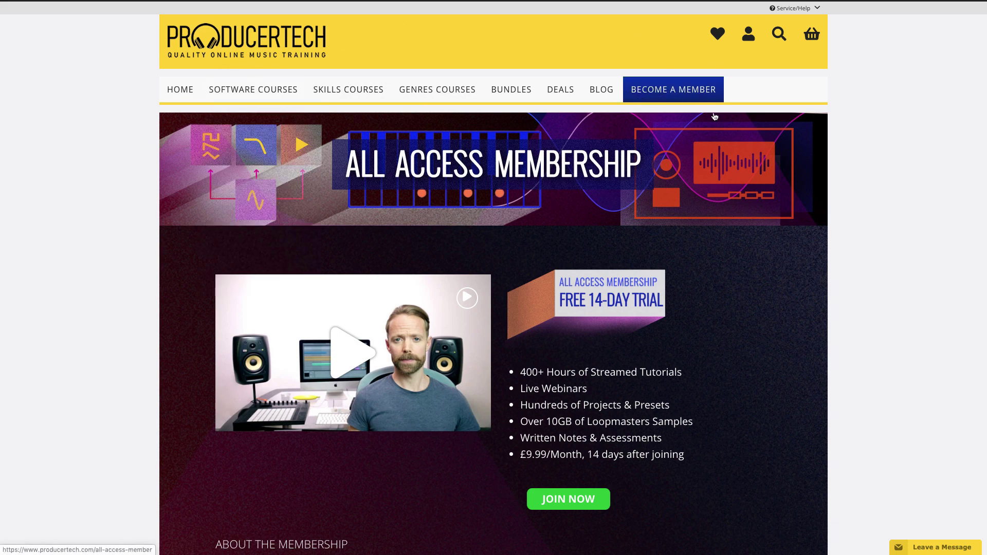
{"action": "scroll", "coordinate": [443, 180], "scroll_direction": "down", "scroll_amount": 1}
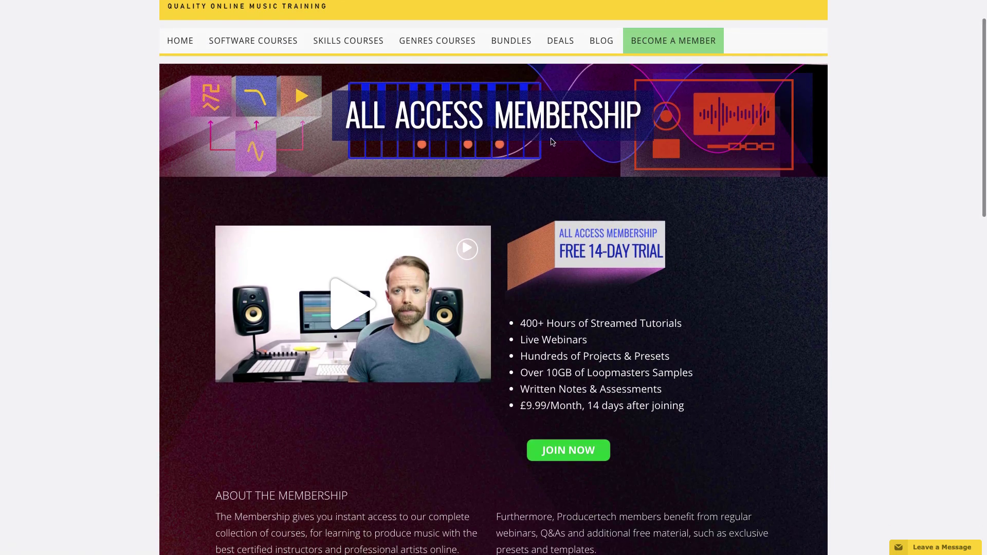
{"action": "scroll", "coordinate": [627, 175], "scroll_direction": "down", "scroll_amount": 1}
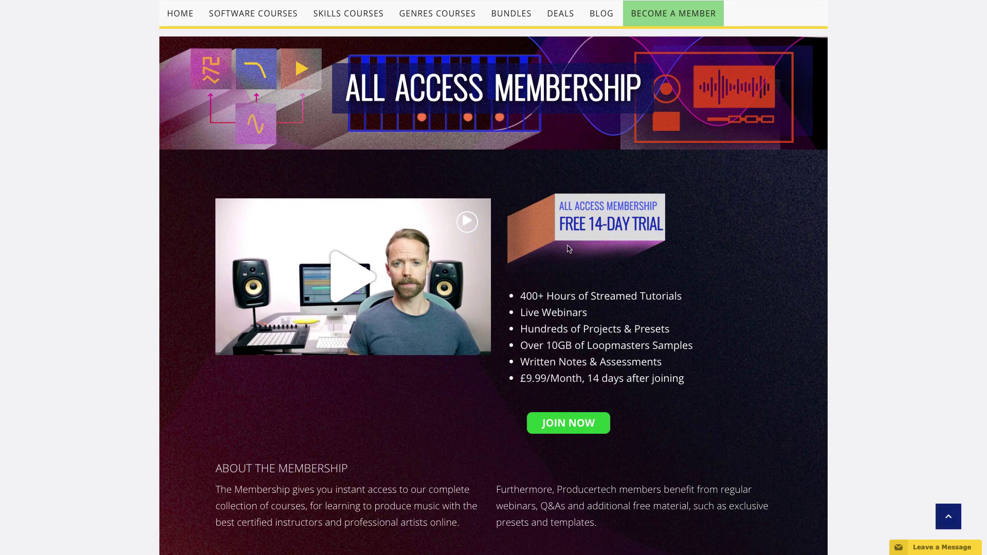